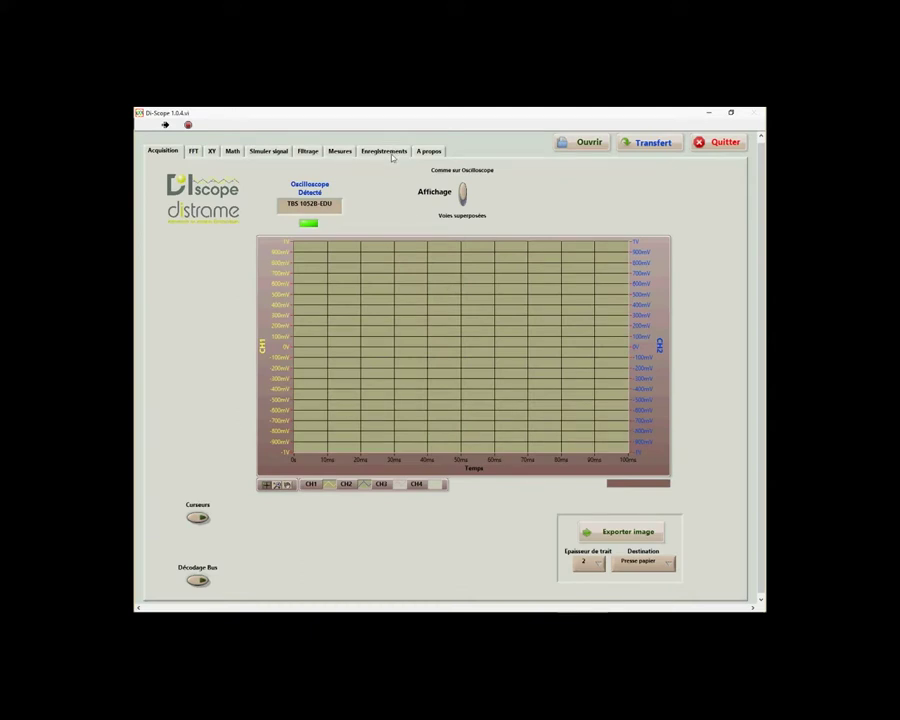
- Transfer the oscilloscope curves and save them to Test1.csv in the Di-Scope folder, replacing the existing file
left_click(655, 143)
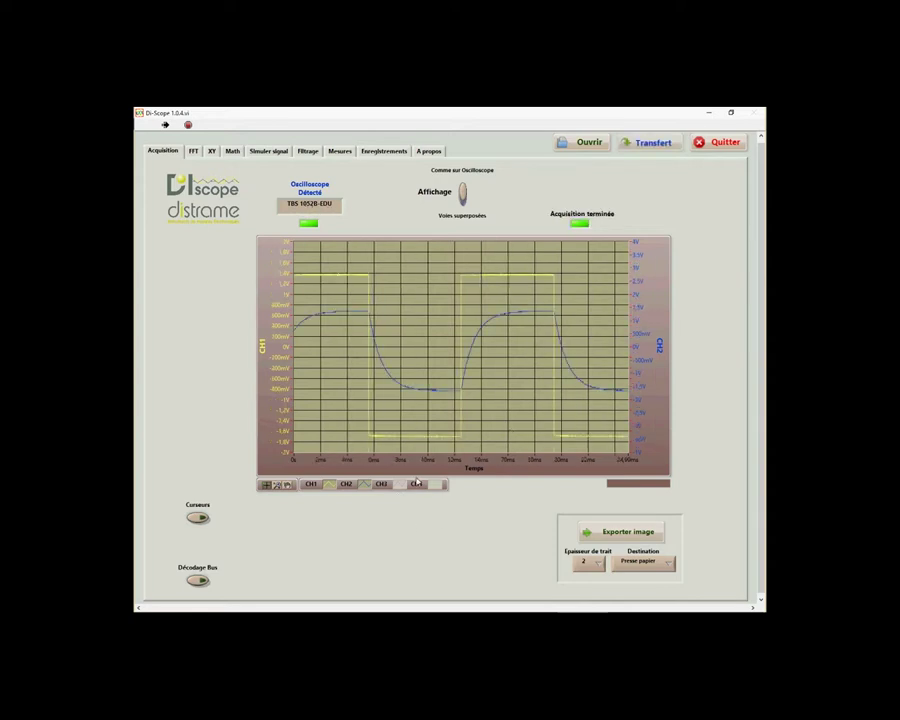
left_click(384, 152)
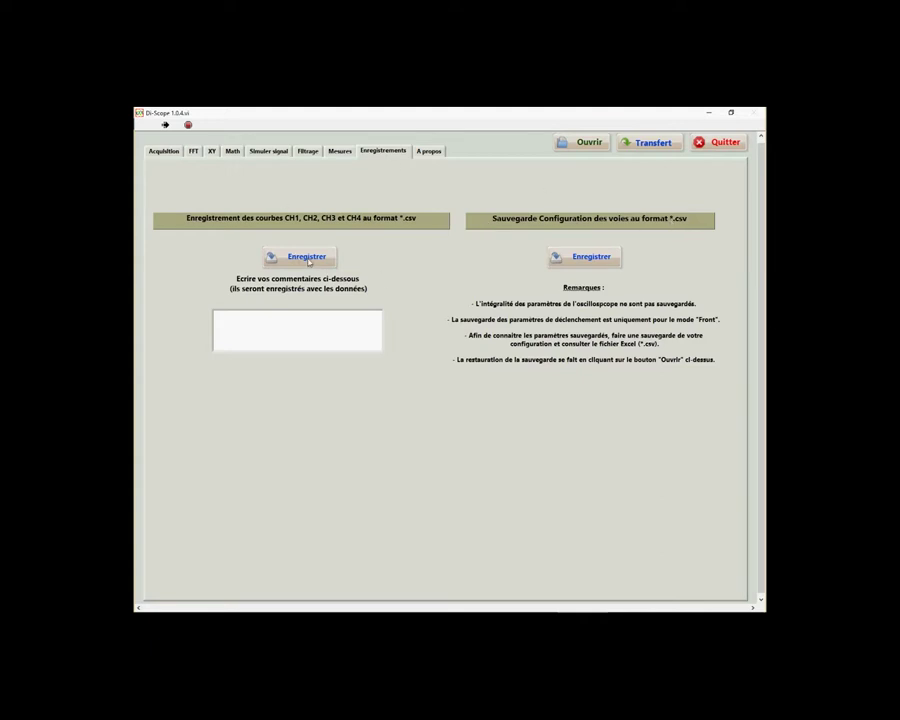
left_click(307, 257)
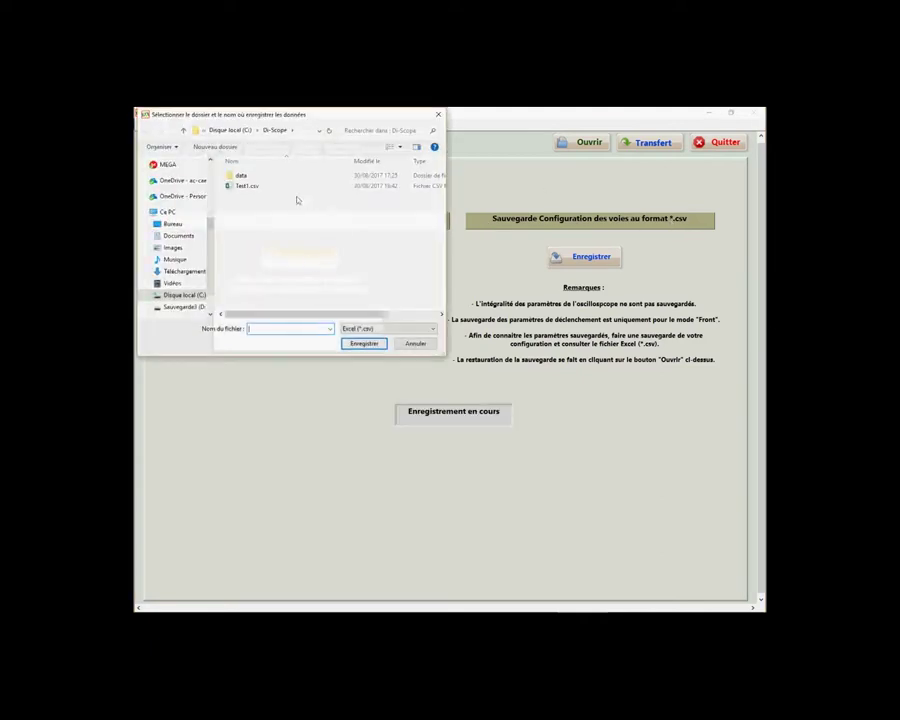
left_click(238, 186)
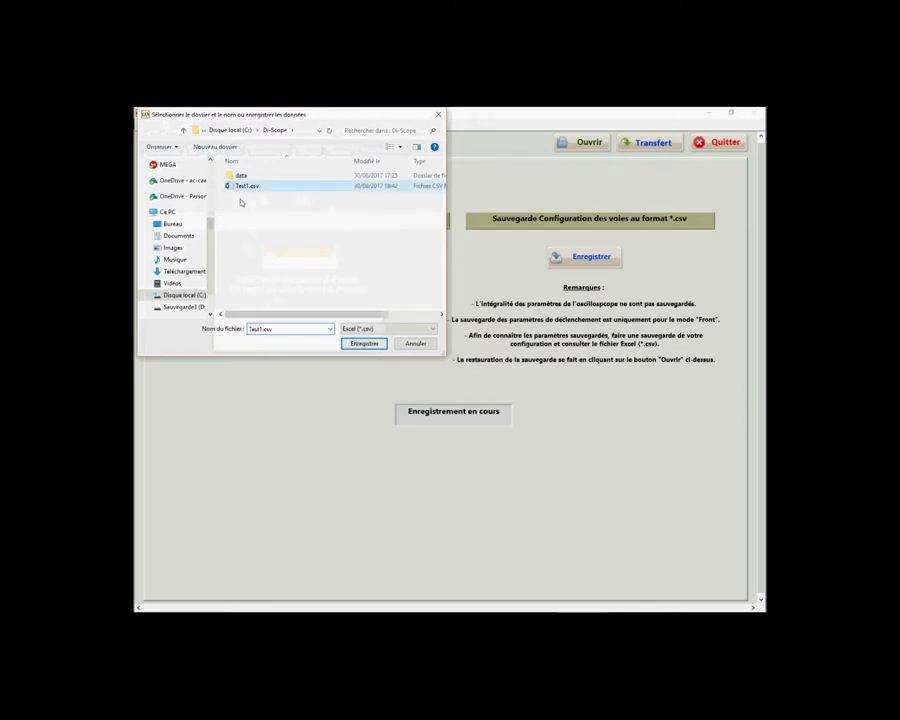
left_click(364, 343)
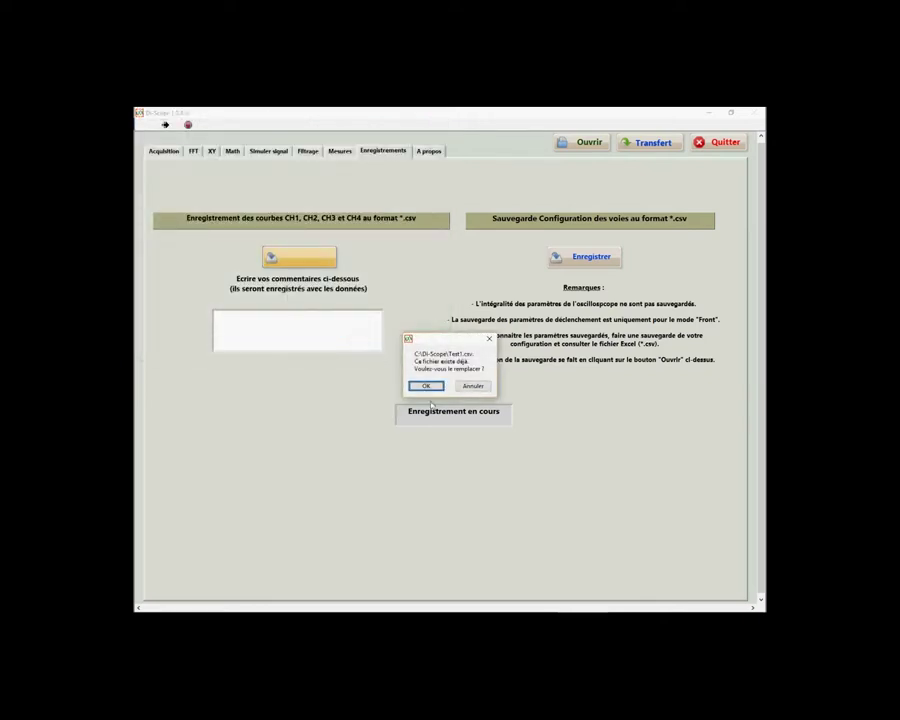
left_click(426, 386)
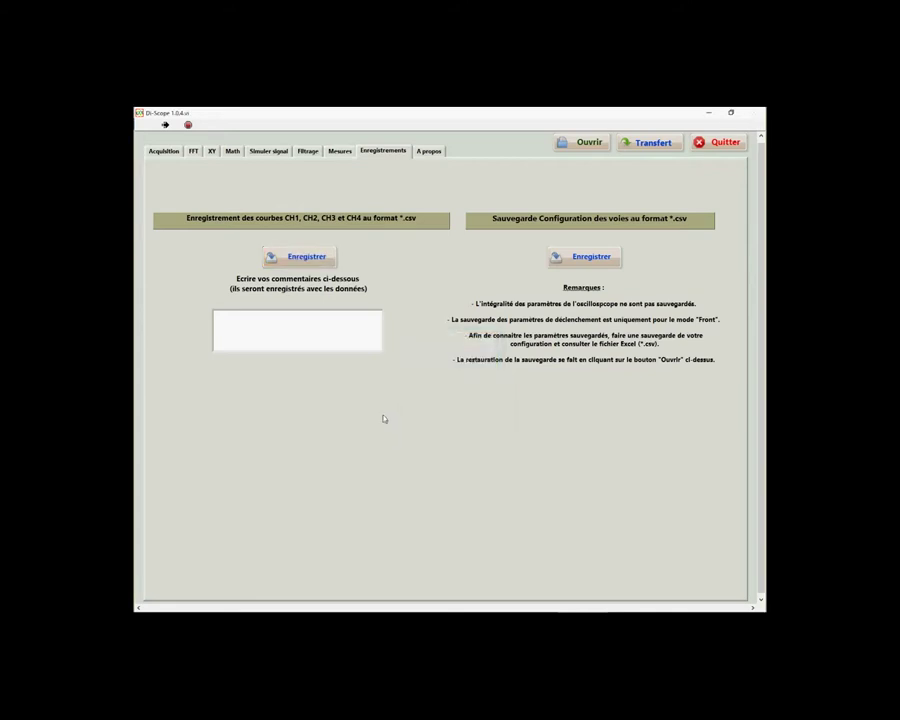
- Open Test1.csv from the Di-Scope folder in Excel and examine the recorded channel data
mouse_move(228, 606)
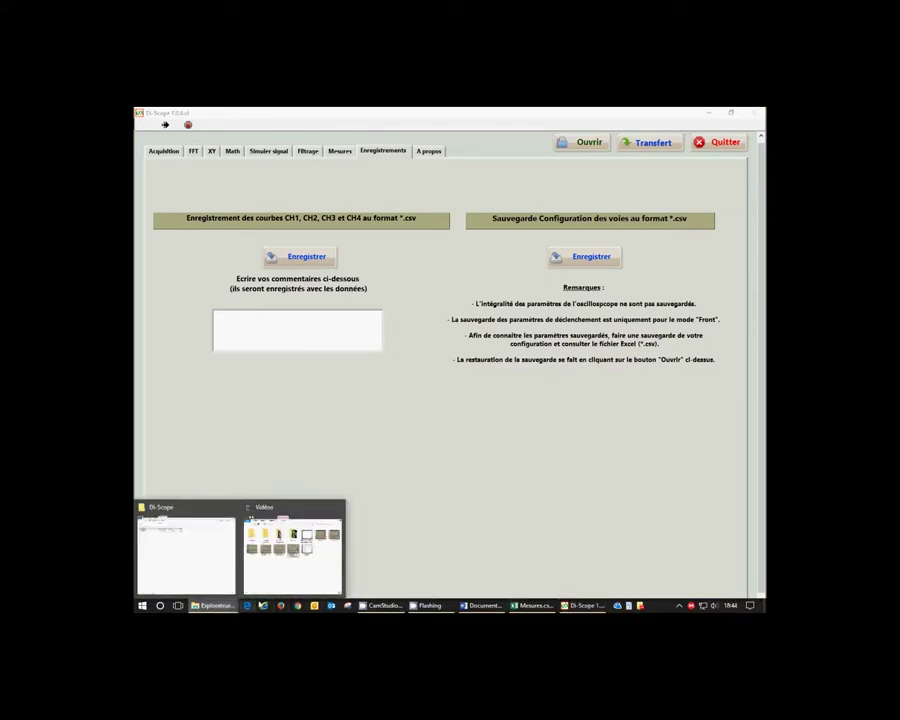
left_click(195, 577)
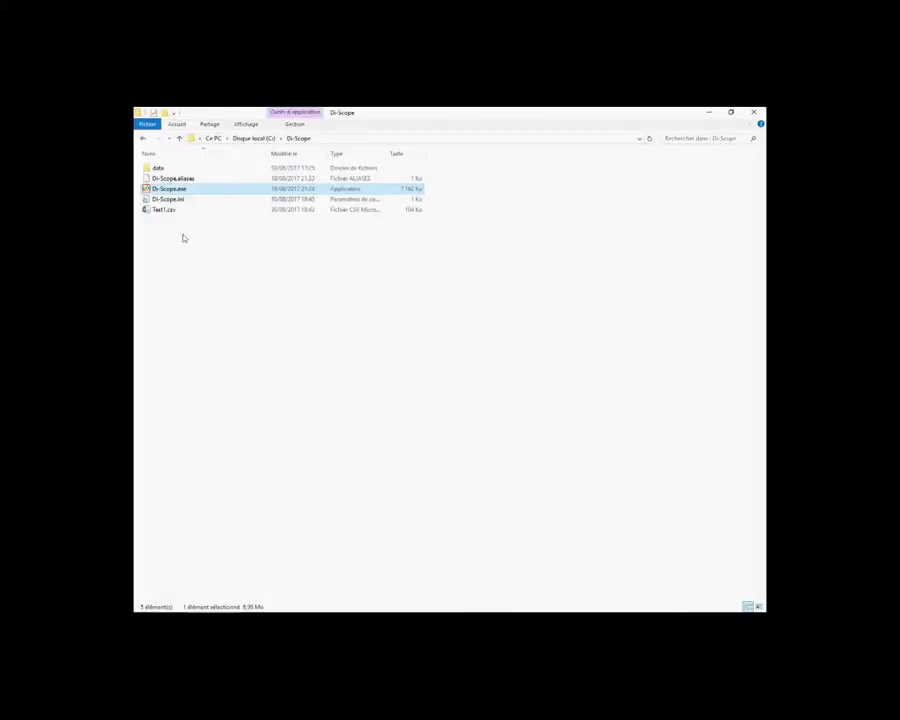
double_click(157, 210)
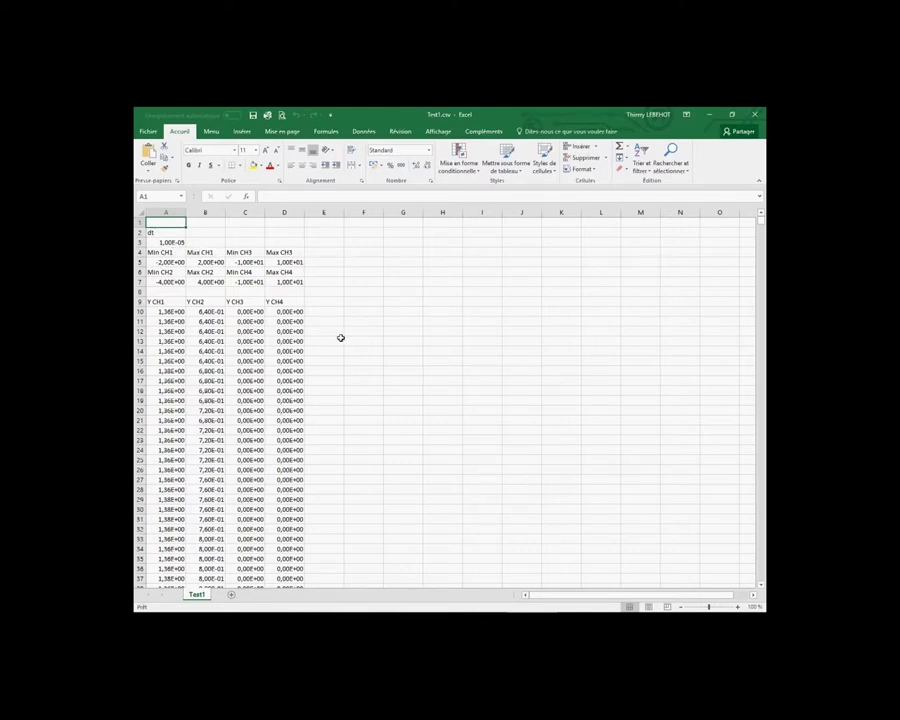
scroll(338, 336, "down", 20)
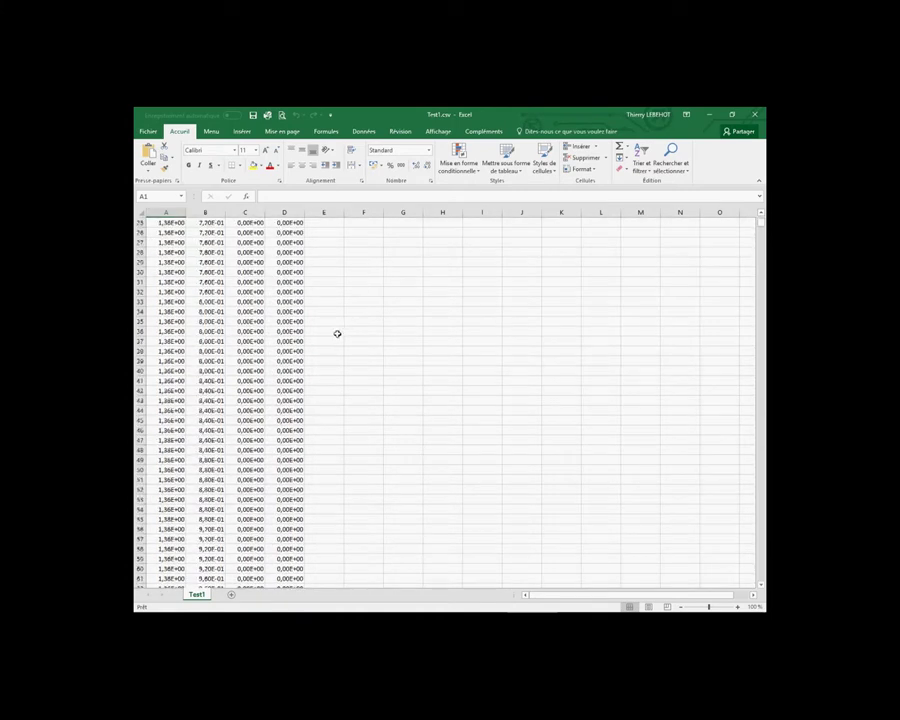
scroll(338, 336, "up", 20)
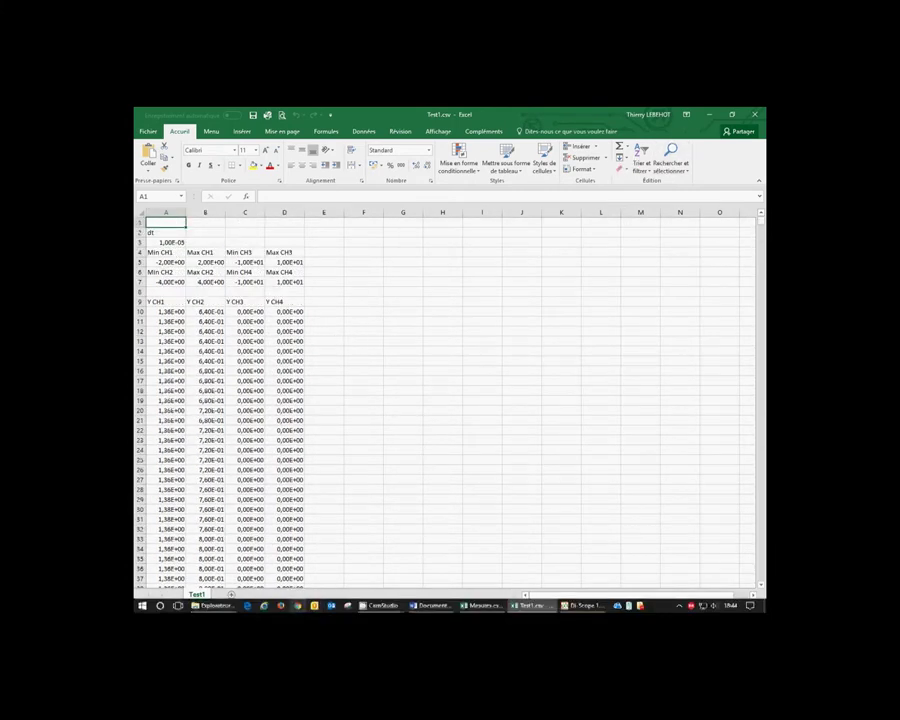
- Switch back to Di-Scope, transfer a new acquisition, and reload the saved curves from Test1.csv
left_click(583, 605)
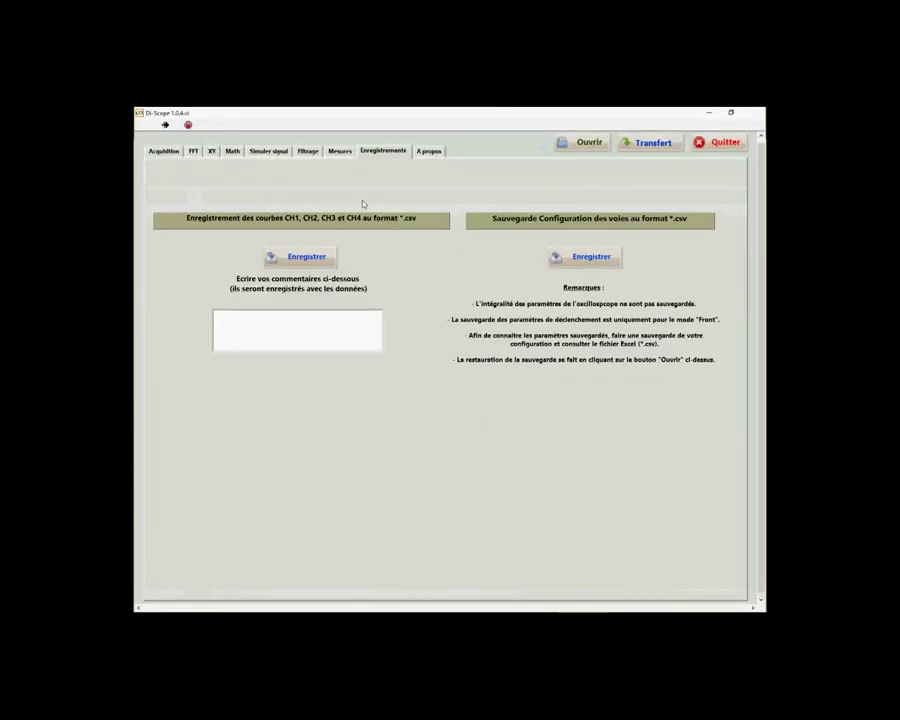
left_click(162, 150)
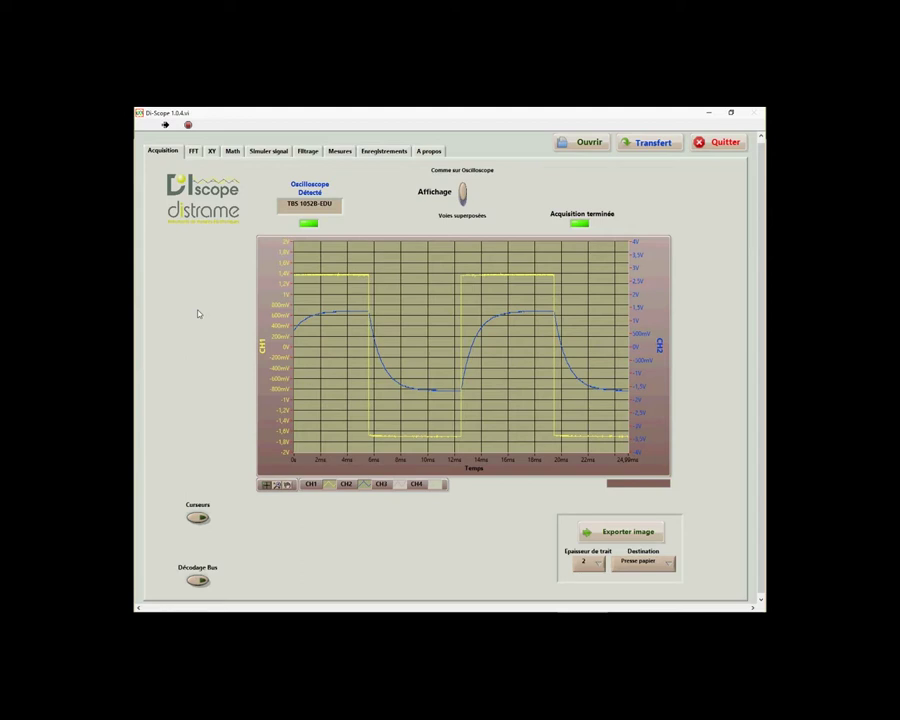
left_click(650, 142)
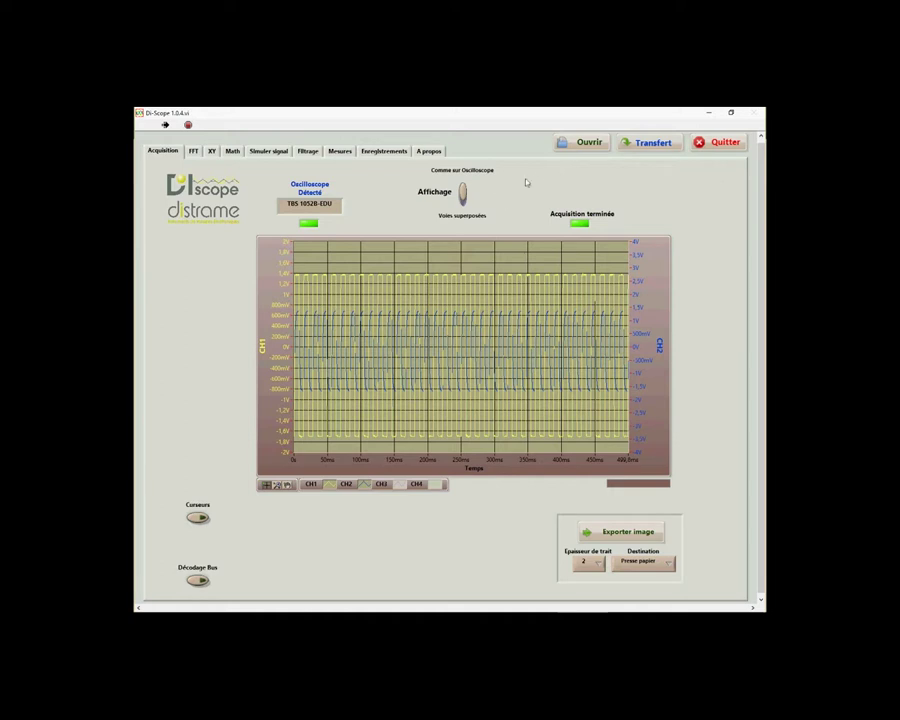
left_click(577, 144)
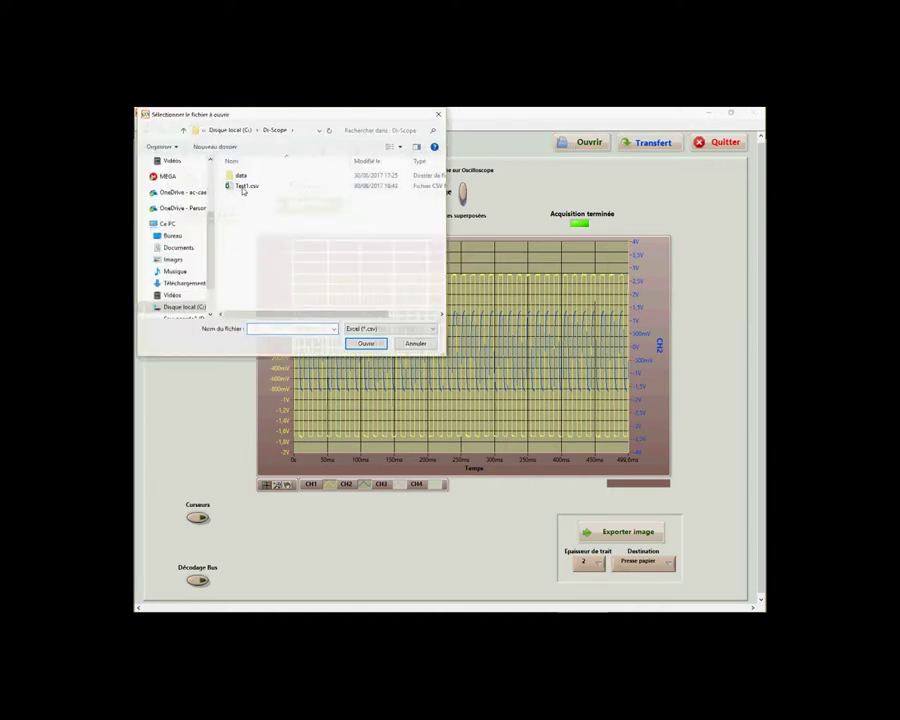
double_click(244, 187)
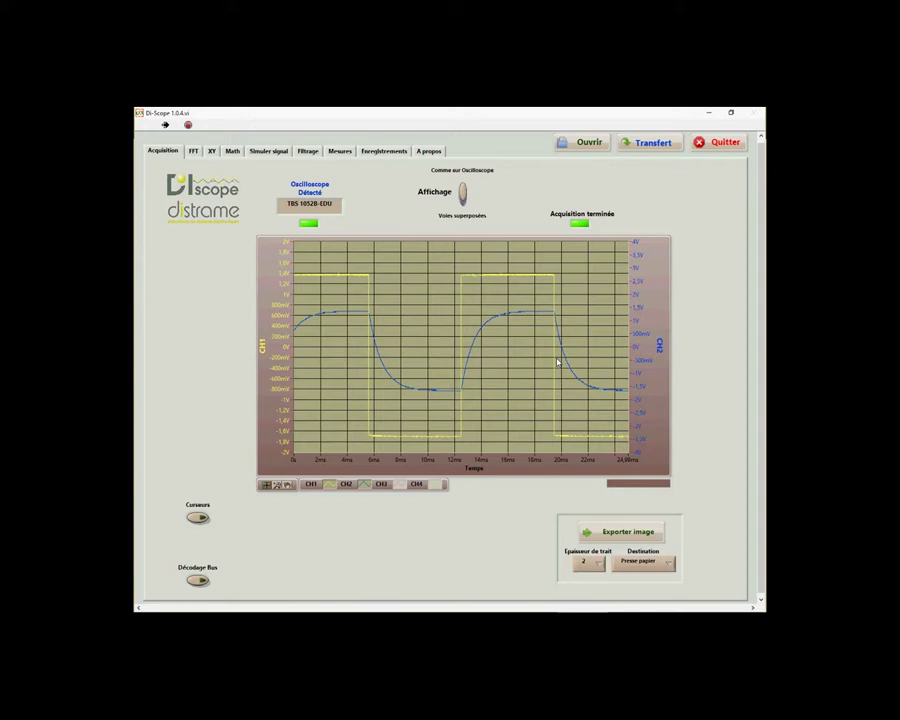
- Calculate the Lowpass Butterworth filtering of the reloaded CH1 signal, and return to the acquisition view
left_click(194, 150)
left_click(307, 150)
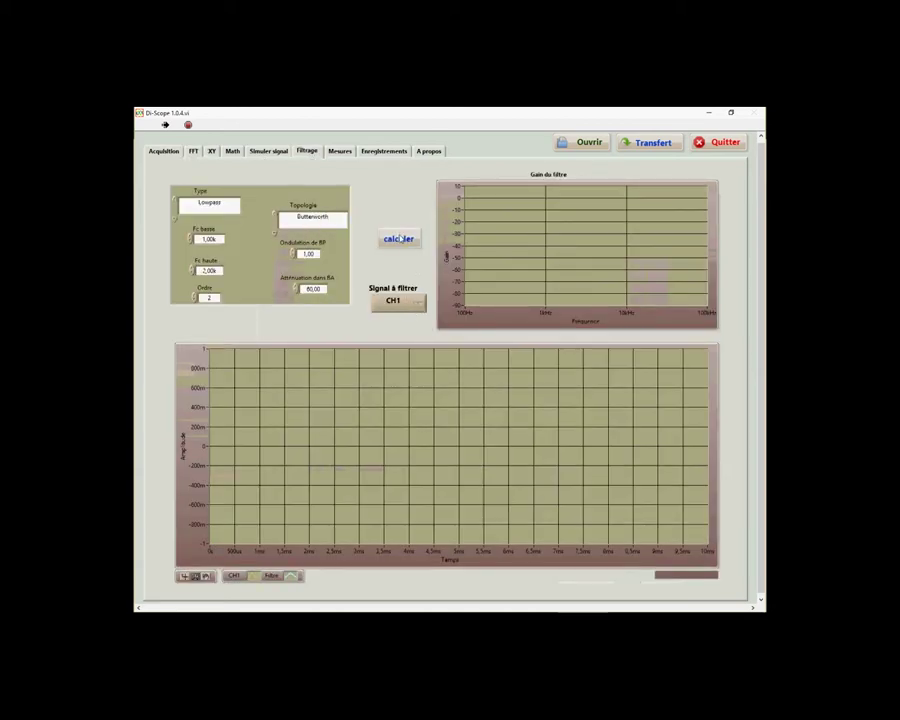
left_click(398, 238)
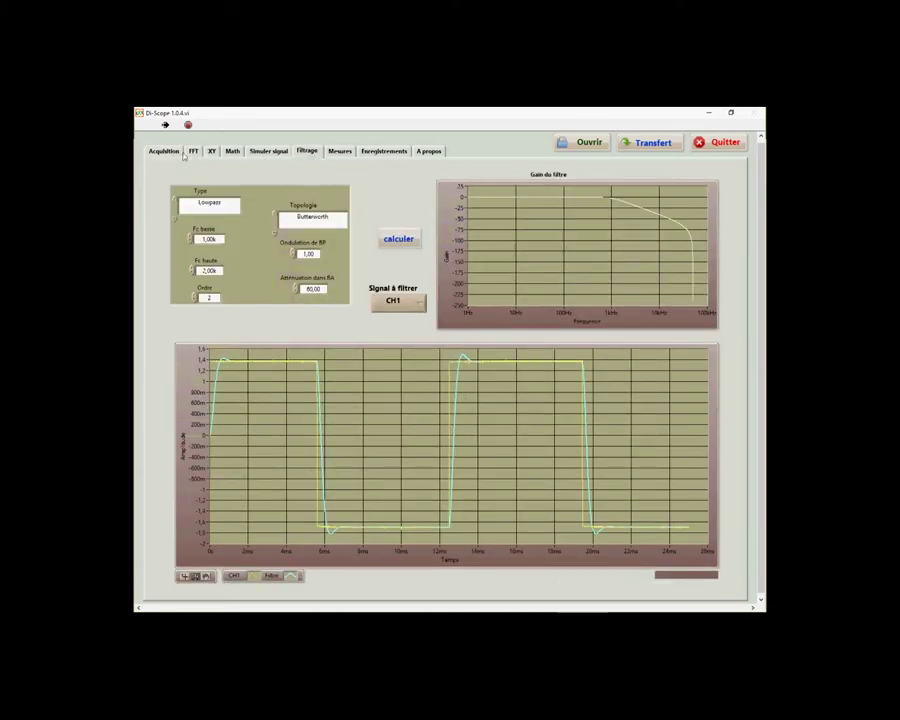
left_click(163, 150)
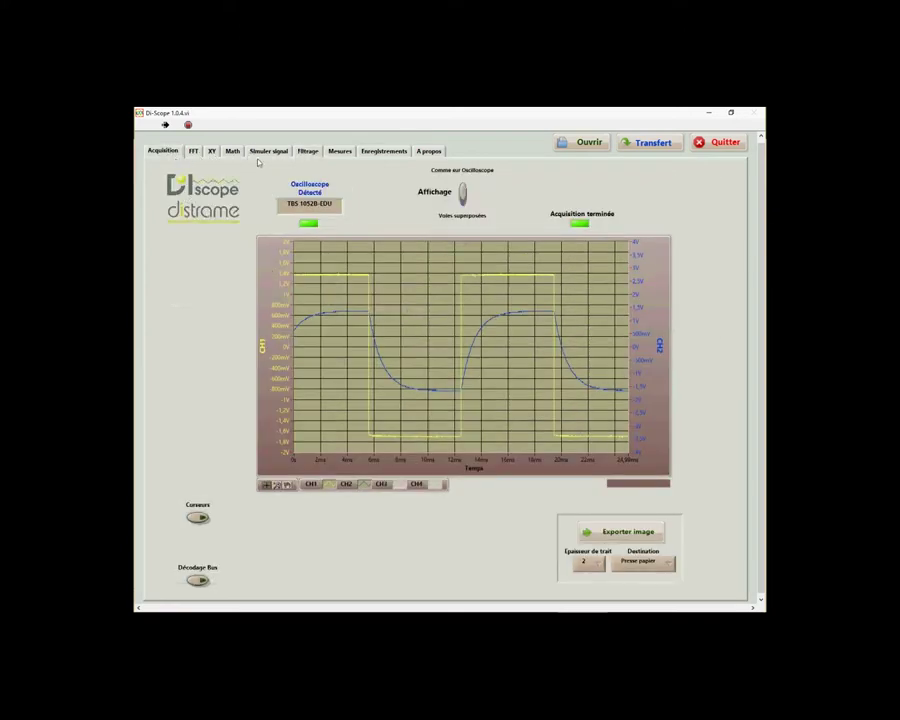
- Save the channel configuration as Config TBS 1052B-EDU-1.csv in the Di-Scope folder
left_click(383, 152)
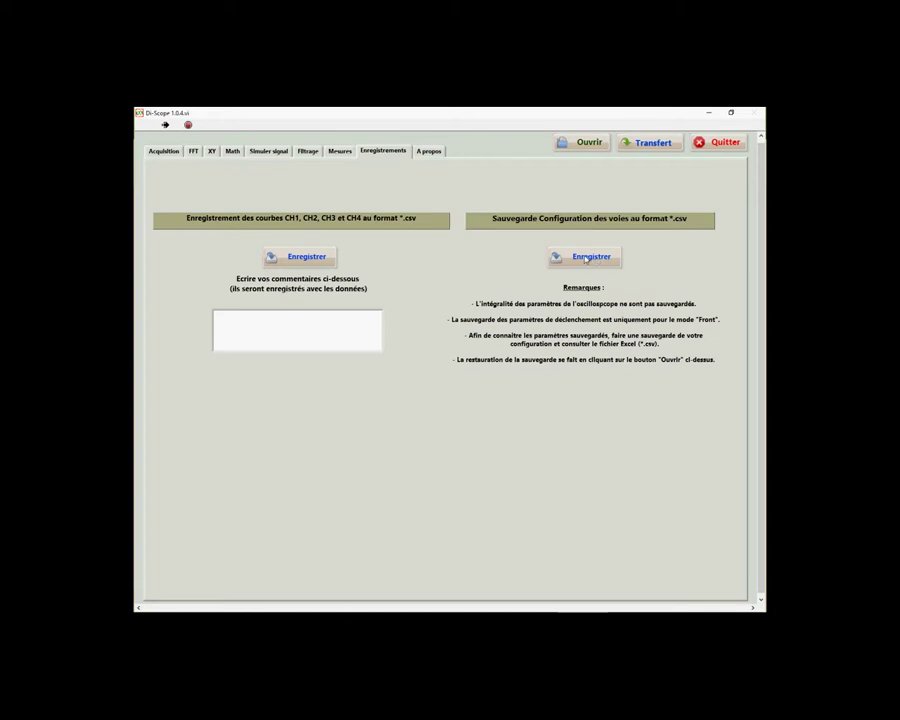
left_click(586, 259)
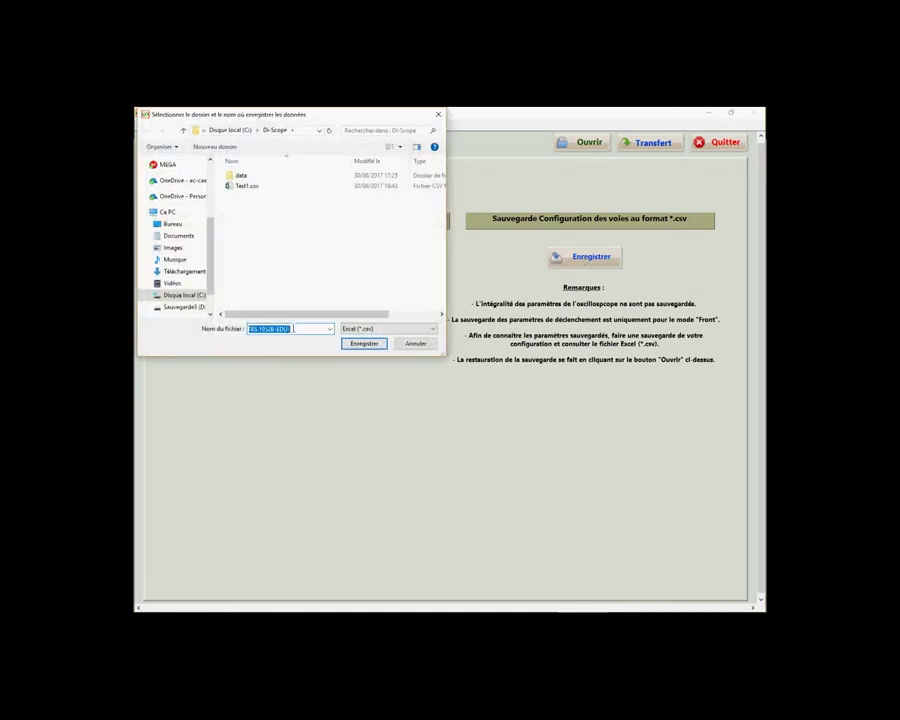
key("Home")
type("1")
left_click(364, 345)
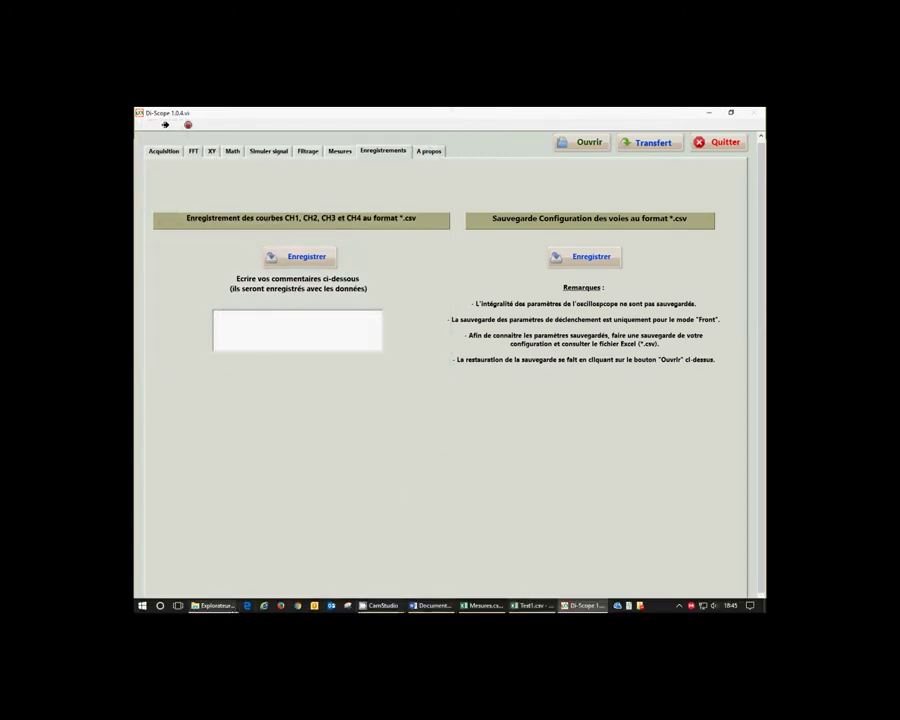
- Open Config TBS 1052B-EDU-1.csv in Excel and widen column A to fit the parameter names for reading
mouse_move(215, 605)
left_click(222, 553)
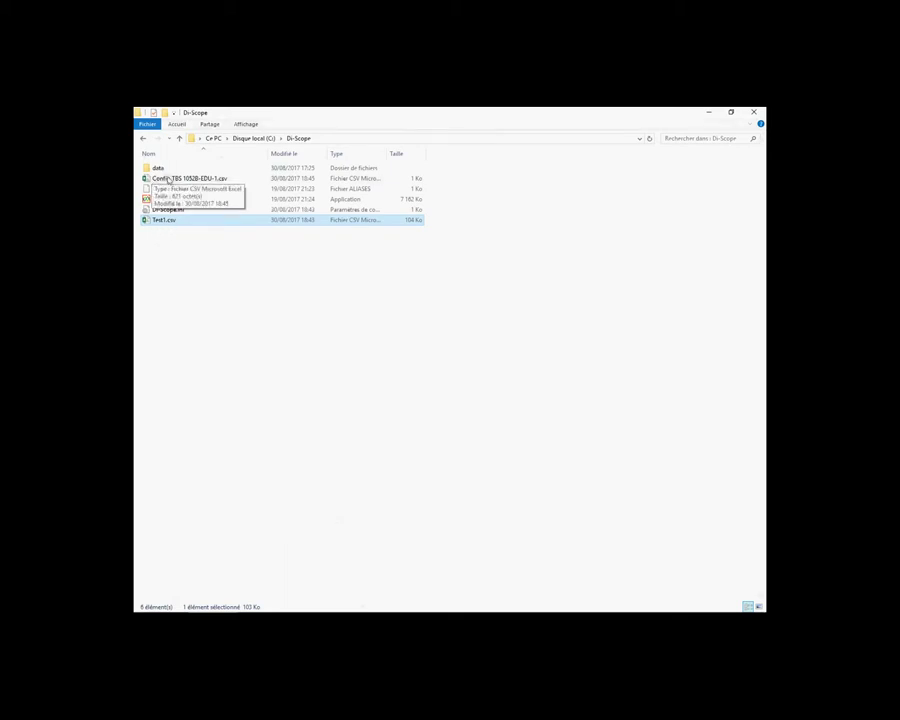
key("Return")
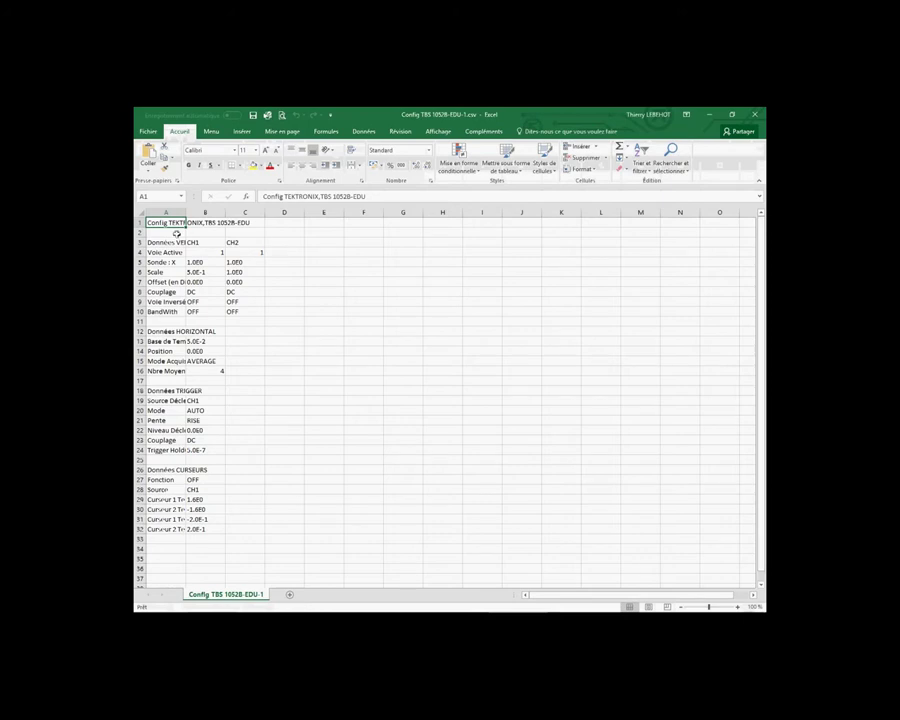
double_click(186, 211)
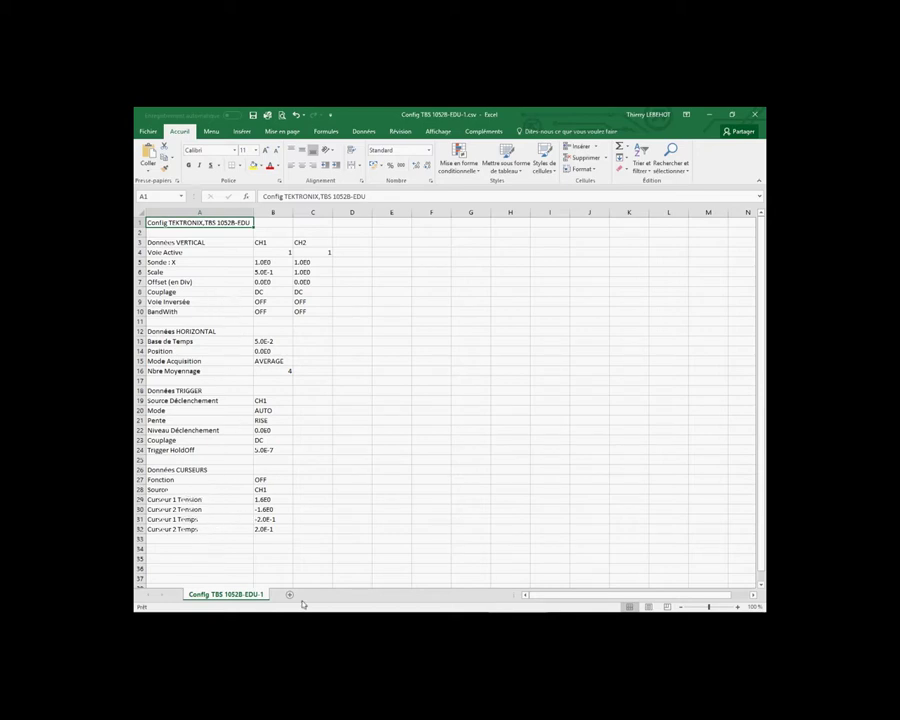
- Switch back to Di-Scope and transfer a new acquisition from the oscilloscope into the acquisition view
left_click(584, 605)
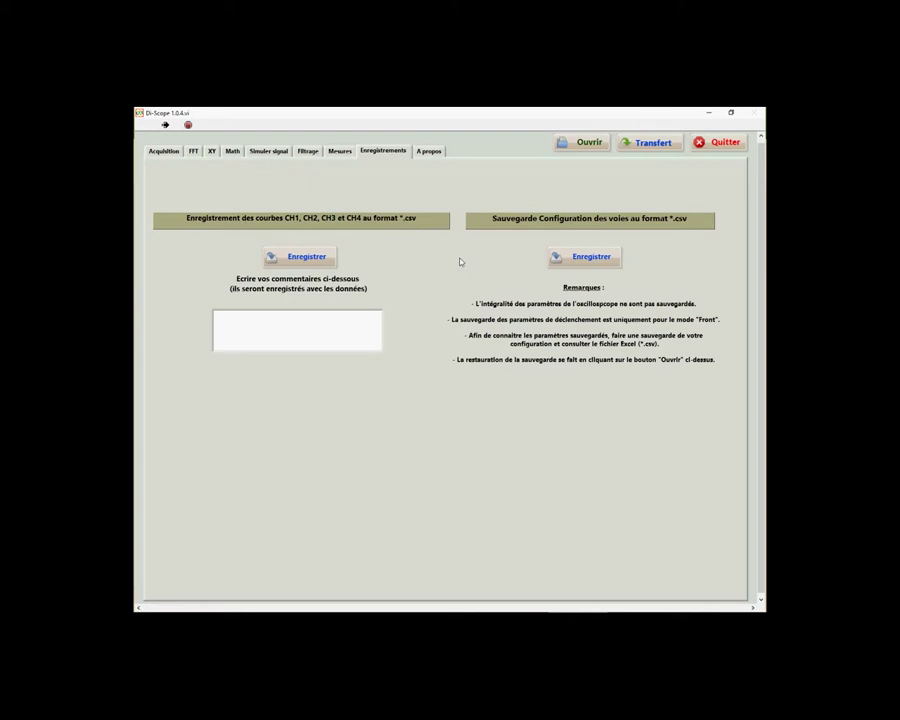
left_click(162, 151)
left_click(650, 143)
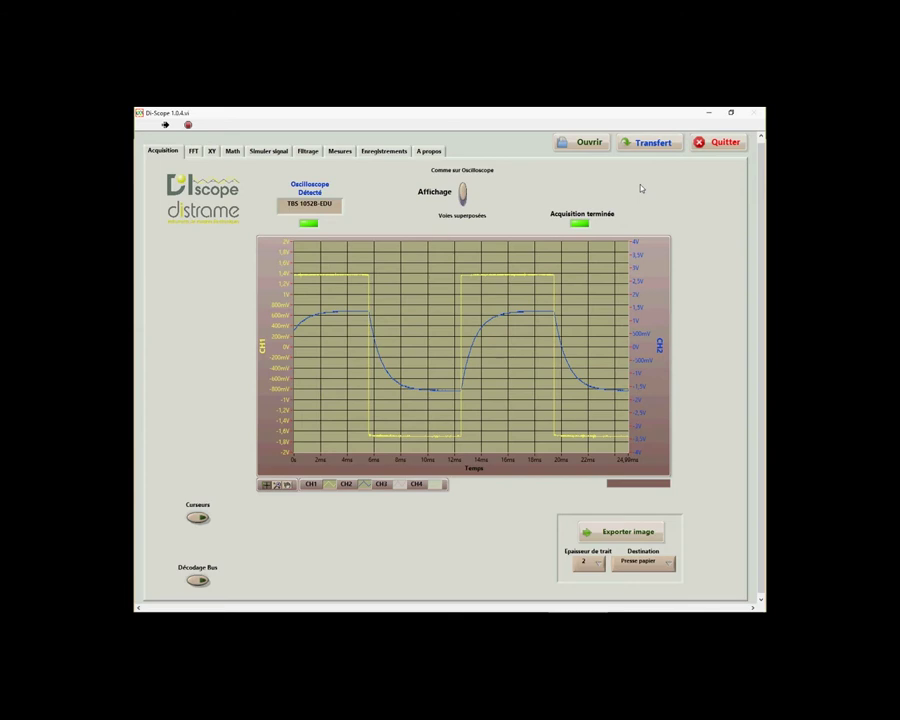
- Restore the oscilloscope configuration from the saved file Config TBS 1052B-EDU-1.csv
left_click(571, 146)
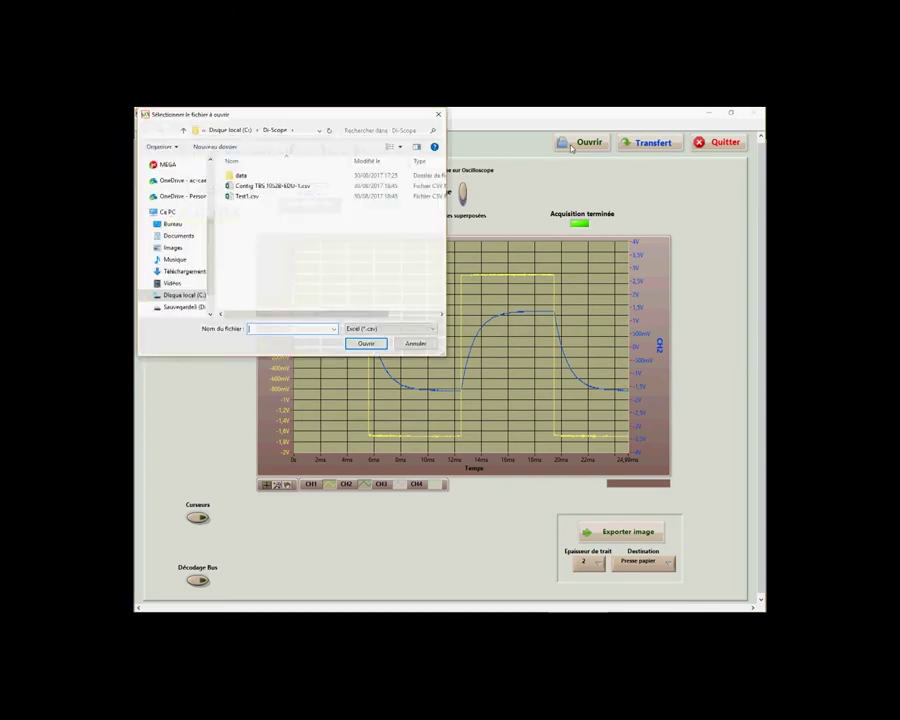
left_click(256, 188)
double_click(256, 188)
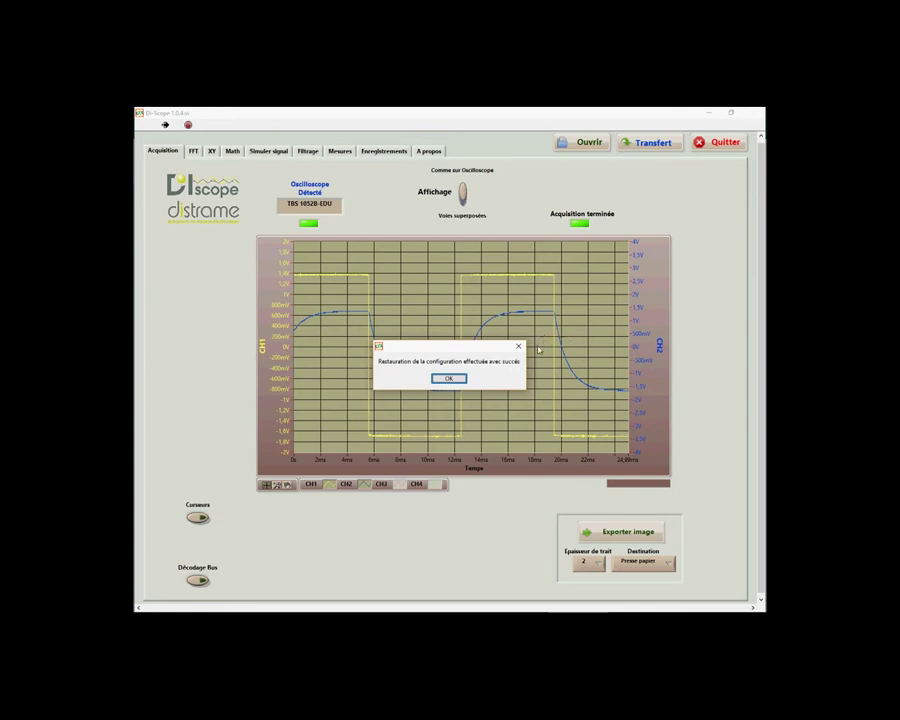
left_click(450, 380)
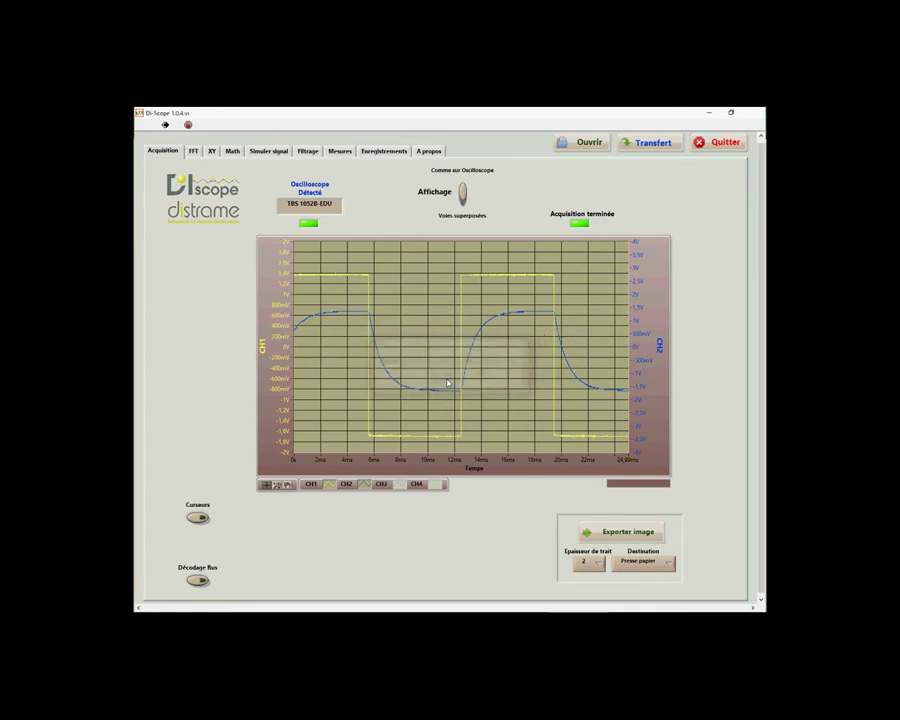
- Transfer the curves acquired with the restored configuration, and display the recording and configuration backup options
left_click(650, 144)
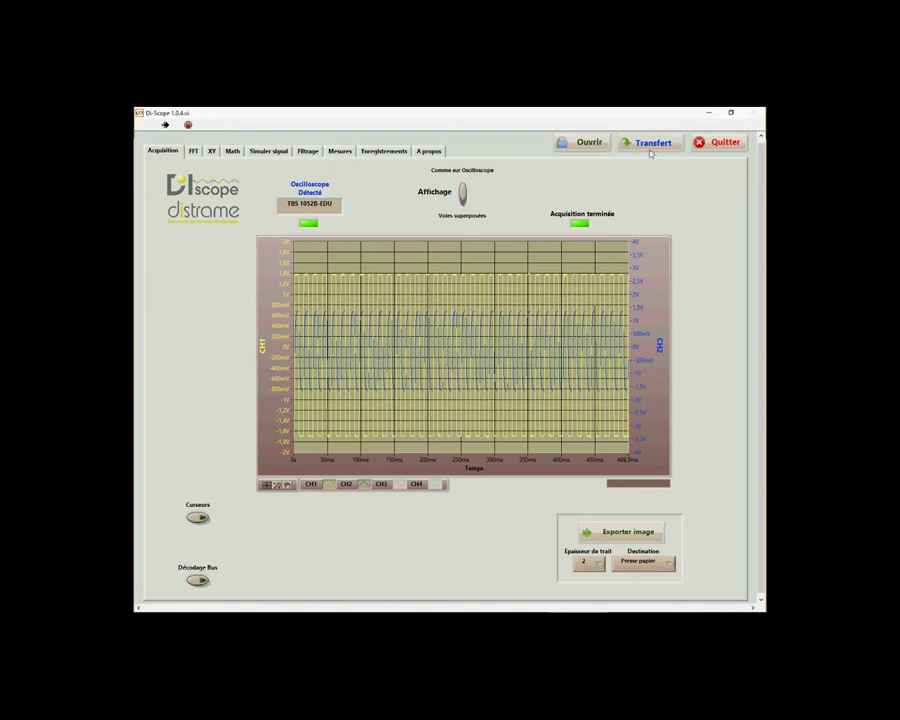
left_click(383, 151)
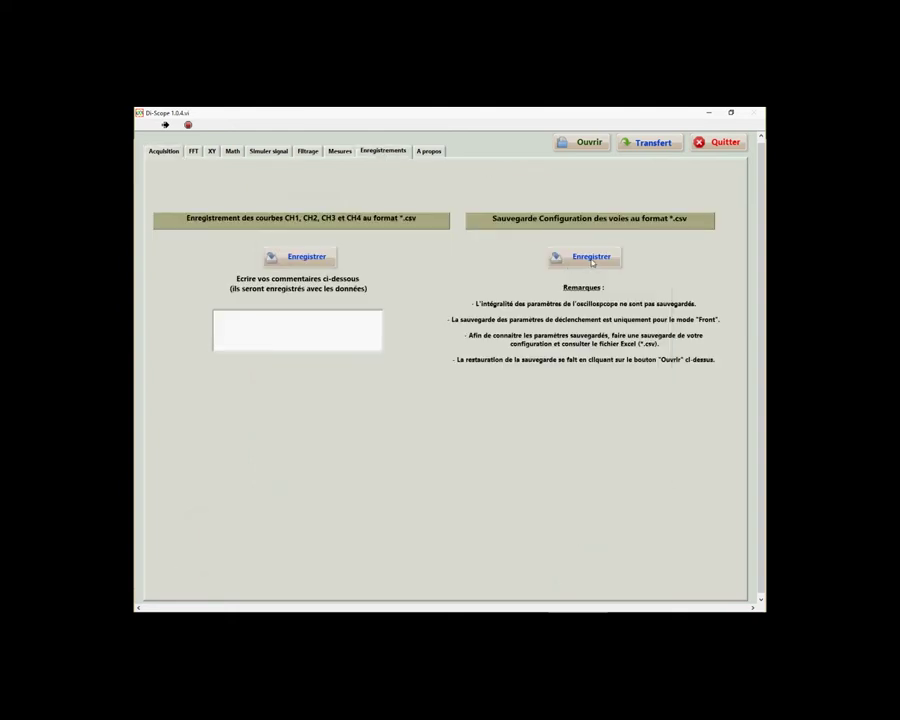